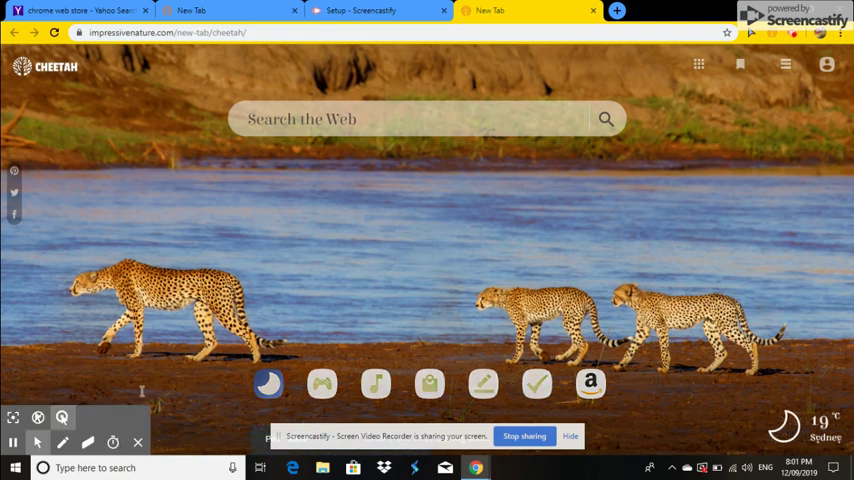
- Switch to the freehand pen and set its colour to red
left_click(64, 443)
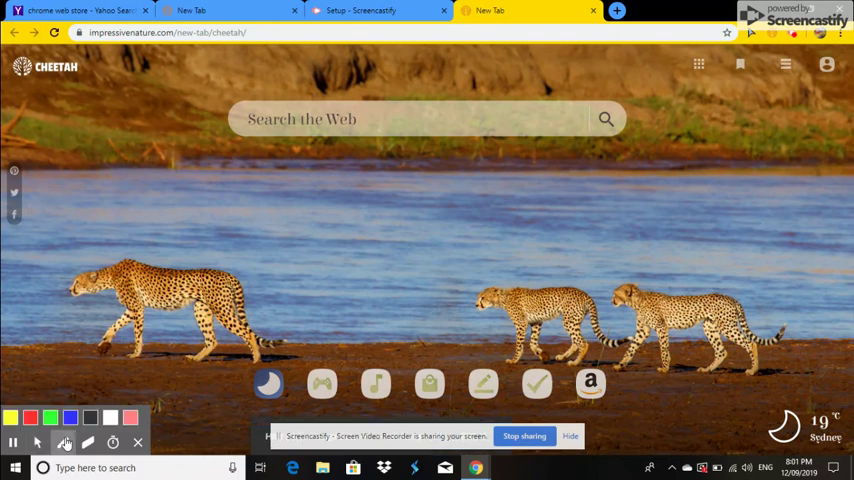
left_click(30, 418)
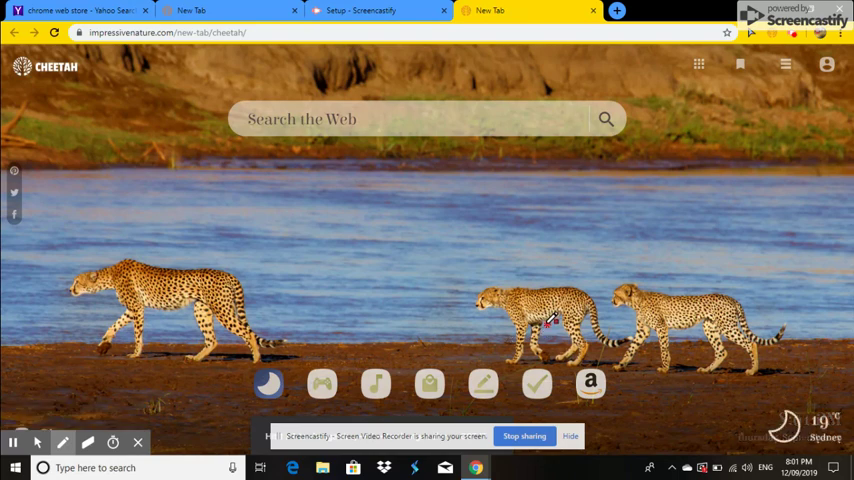
- Draw red strokes on the middle cheetah, the CHEETAH logo and the top-right corner
left_click_drag(548, 322, 548, 358)
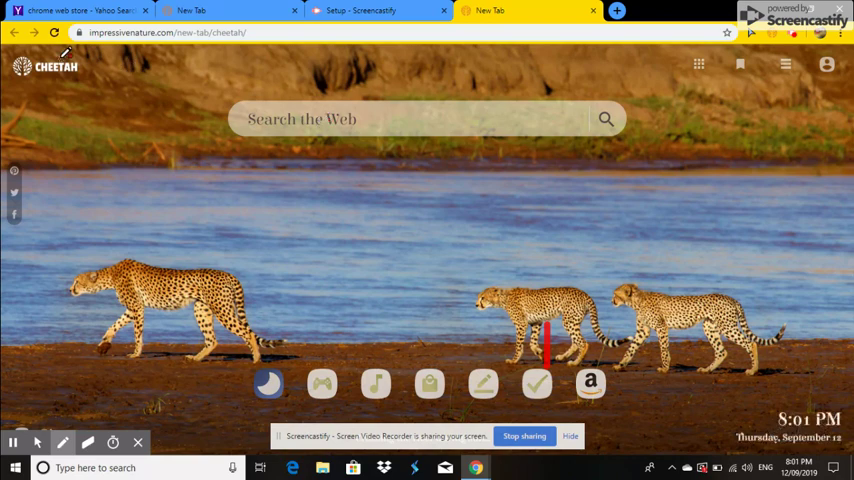
mouse_move(45, 66)
left_mouse_down()
mouse_move(88, 68)
mouse_move(20, 66)
left_mouse_up()
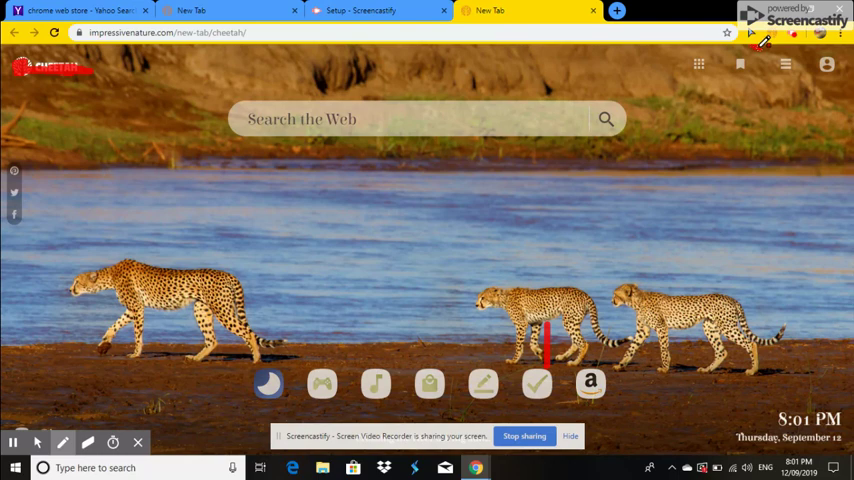
left_click_drag(758, 45, 762, 92)
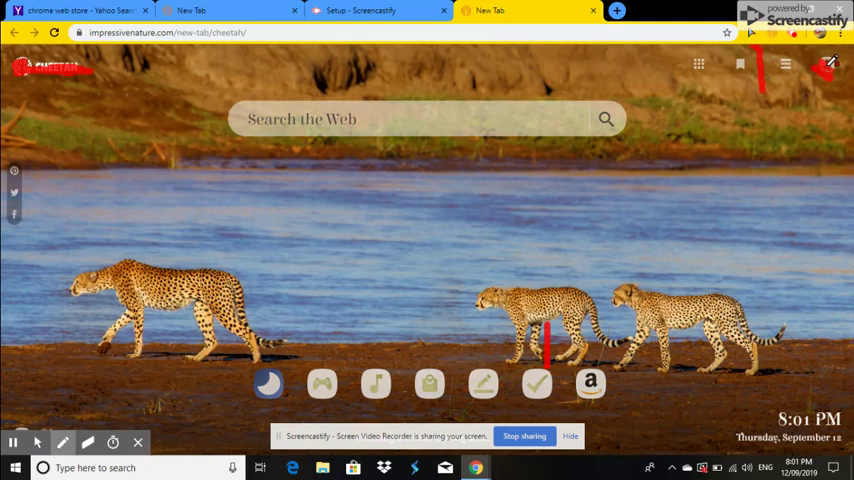
left_click_drag(832, 62, 822, 70)
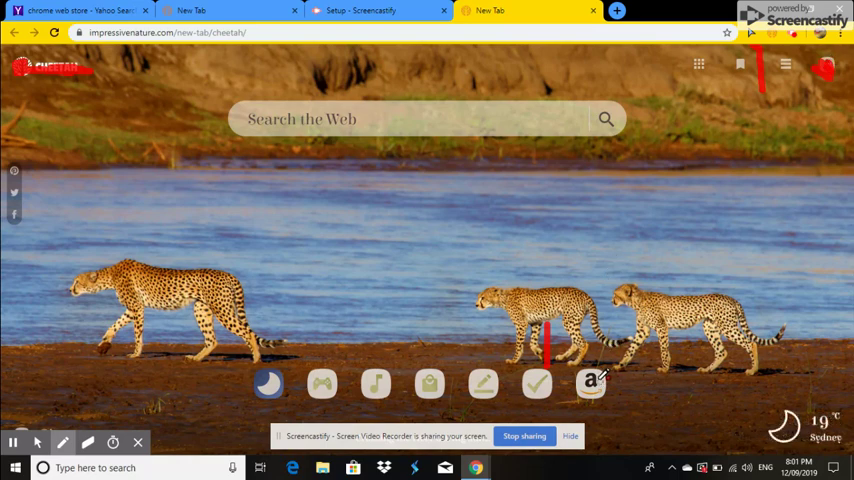
- Handwrite red letters, including a 'd', in the row beside the Amazon icon
left_click_drag(606, 376, 610, 386)
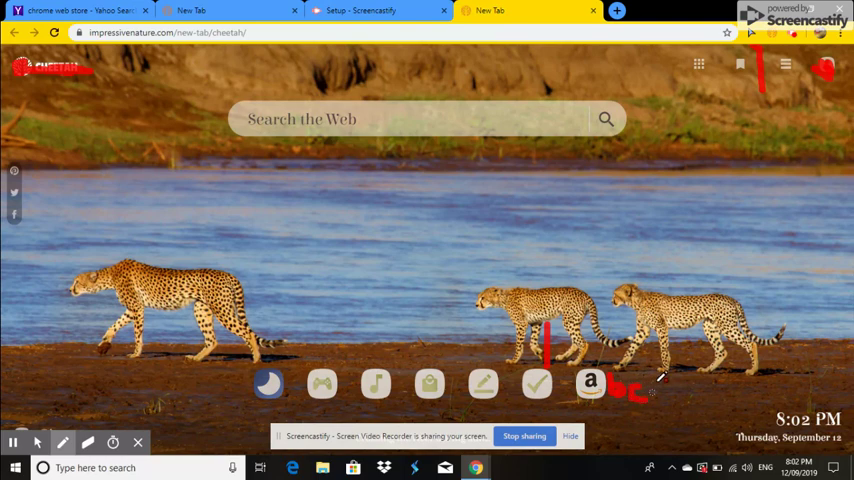
left_click_drag(652, 385, 656, 398)
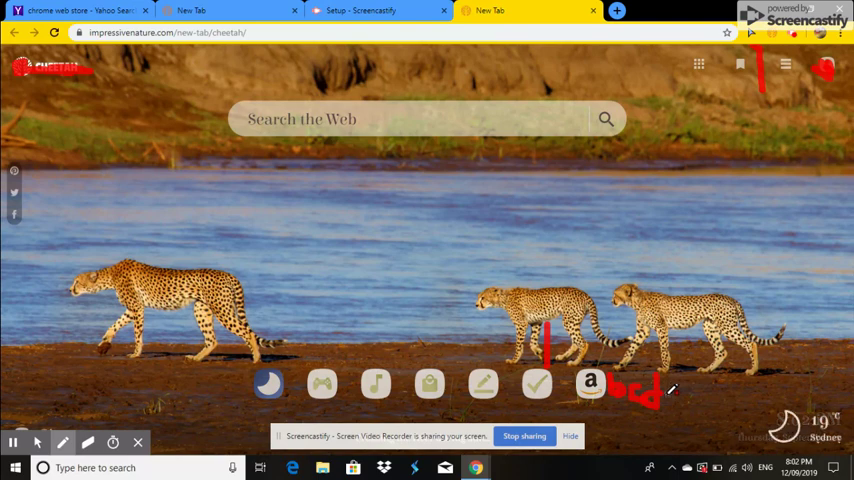
mouse_move(681, 384)
left_mouse_down()
mouse_move(660, 415)
mouse_move(706, 393)
left_mouse_up()
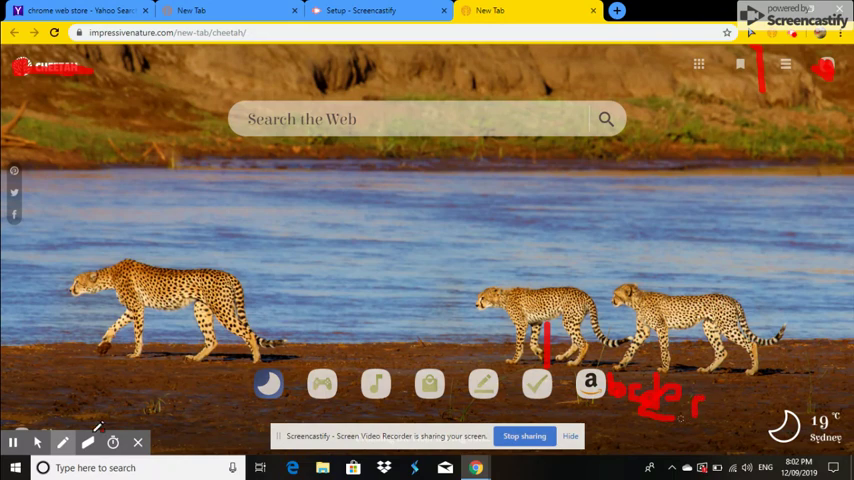
left_click(62, 442)
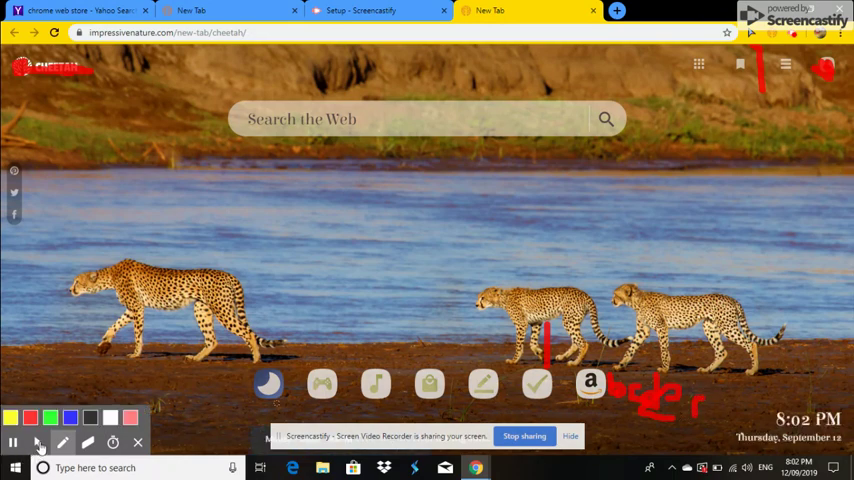
left_click(40, 443)
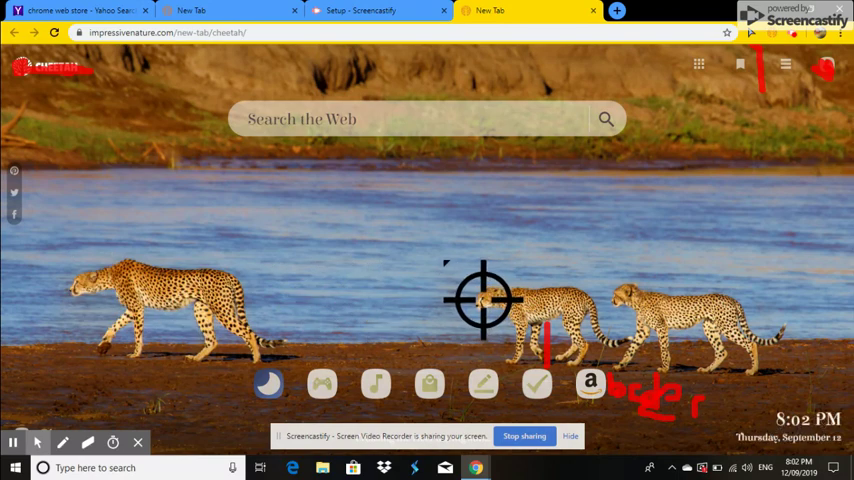
left_click(446, 262)
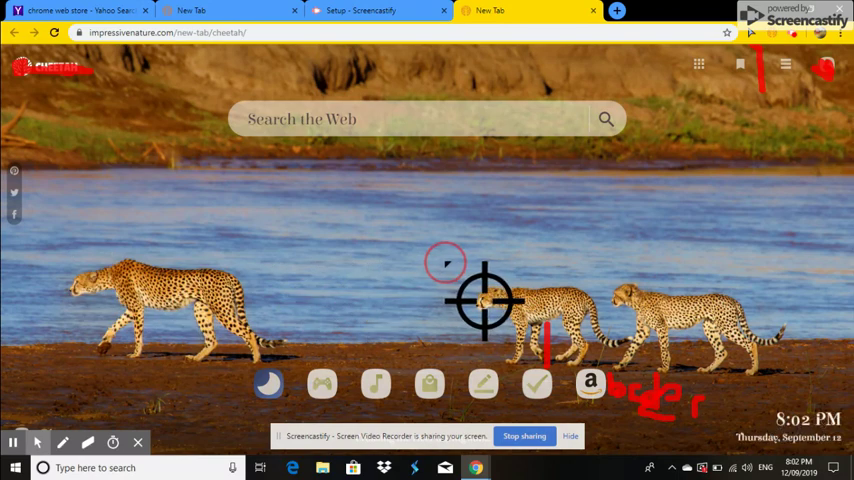
left_click(37, 442)
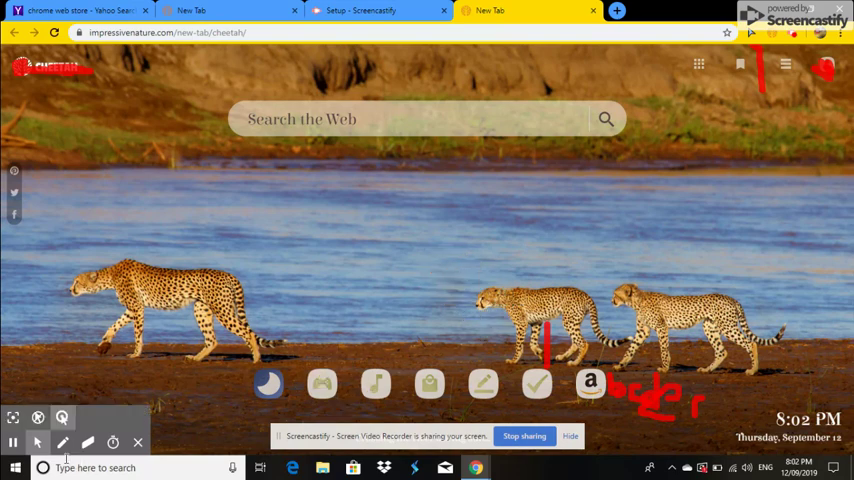
- With the pen again, mark the middle and left cheetahs' heads in red
left_click(62, 443)
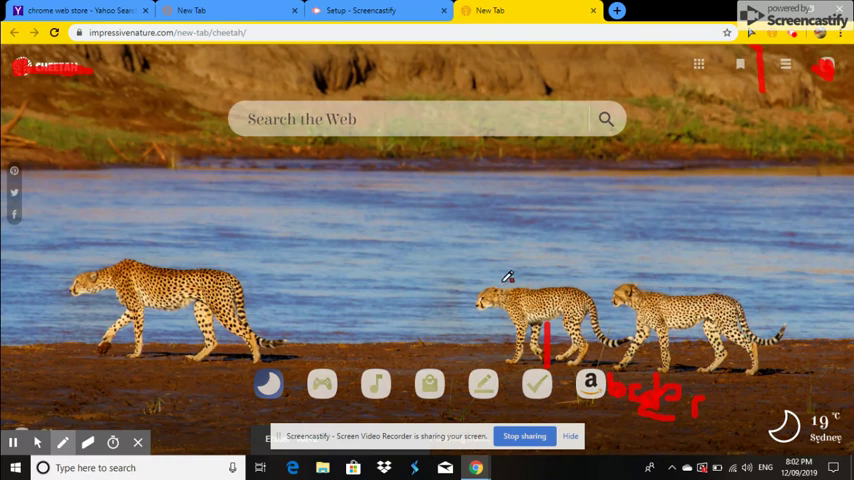
left_click_drag(492, 295, 482, 305)
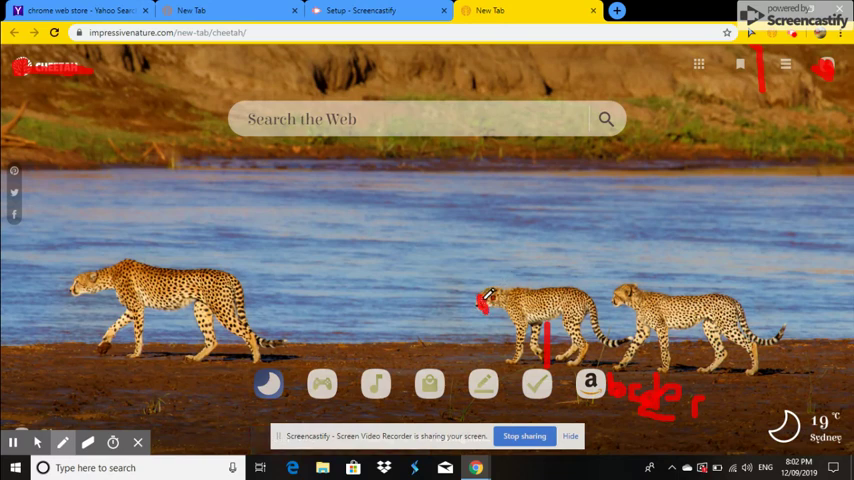
left_click_drag(86, 262, 62, 312)
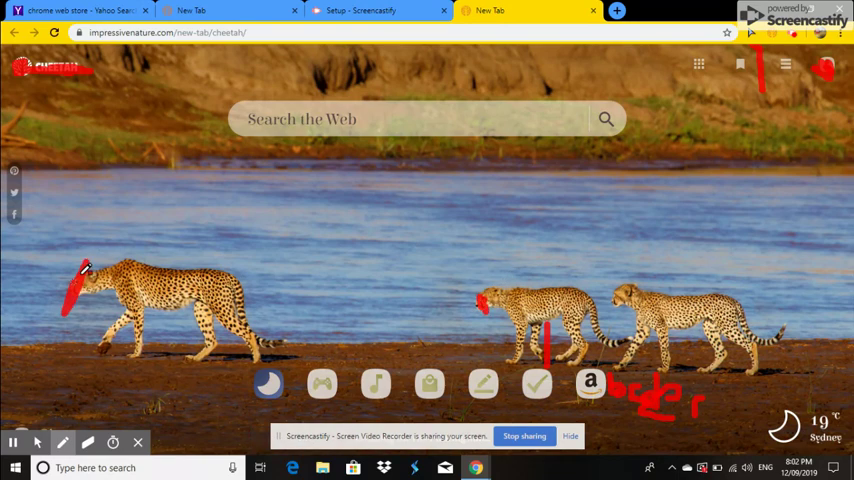
- Draw a face with an eye dot and mouth line, boxed by a rectangle above the river
left_click(315, 208)
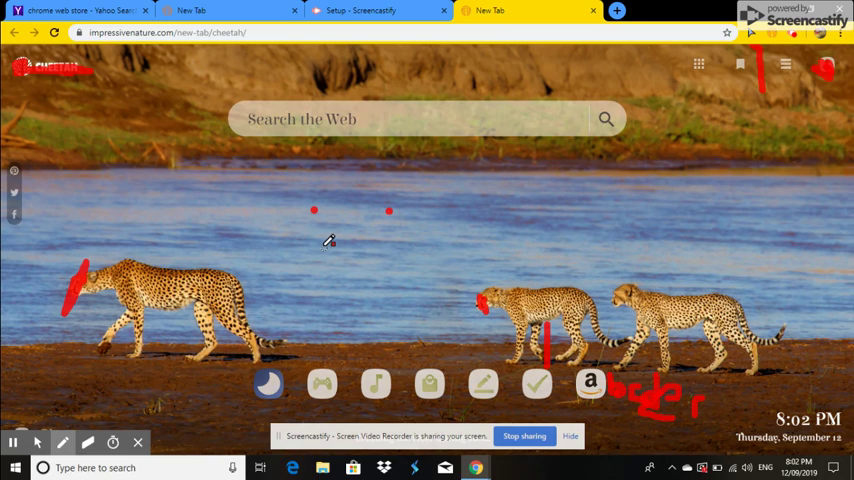
left_click_drag(323, 247, 392, 235)
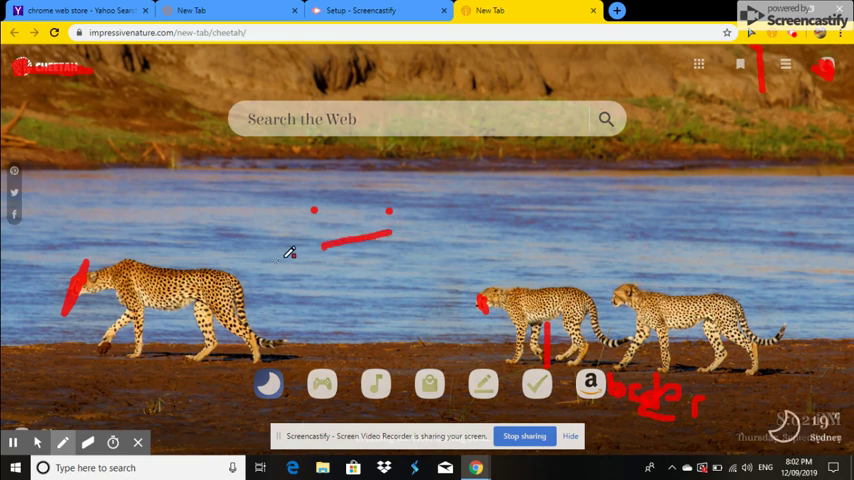
mouse_move(300, 247)
left_mouse_down()
mouse_move(373, 200)
mouse_move(410, 224)
left_mouse_up()
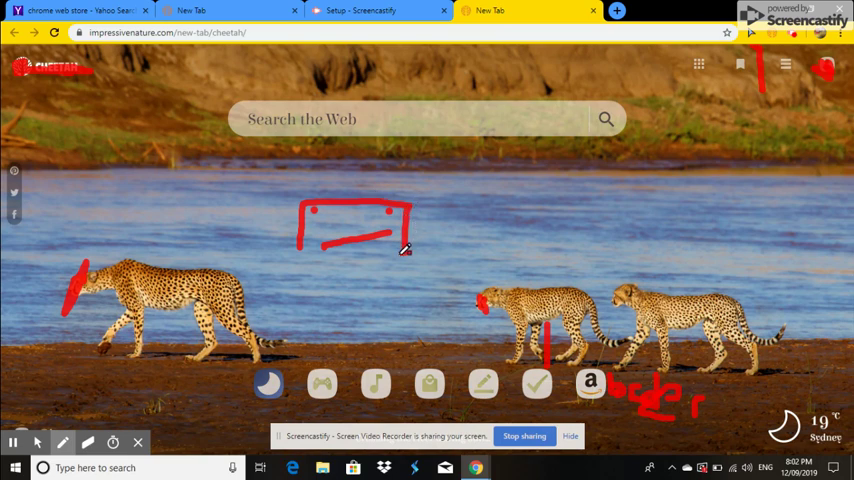
mouse_move(405, 250)
left_mouse_down()
mouse_move(305, 252)
mouse_move(298, 243)
left_mouse_up()
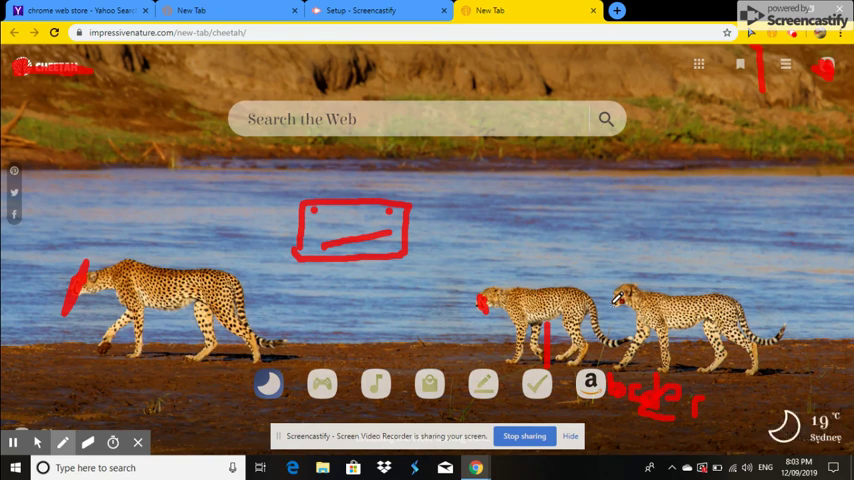
- Draw an arrow above the right cheetah and an upper-right face with two eyes and a smile
mouse_move(614, 298)
left_mouse_down()
mouse_move(582, 250)
mouse_move(578, 258)
left_mouse_up()
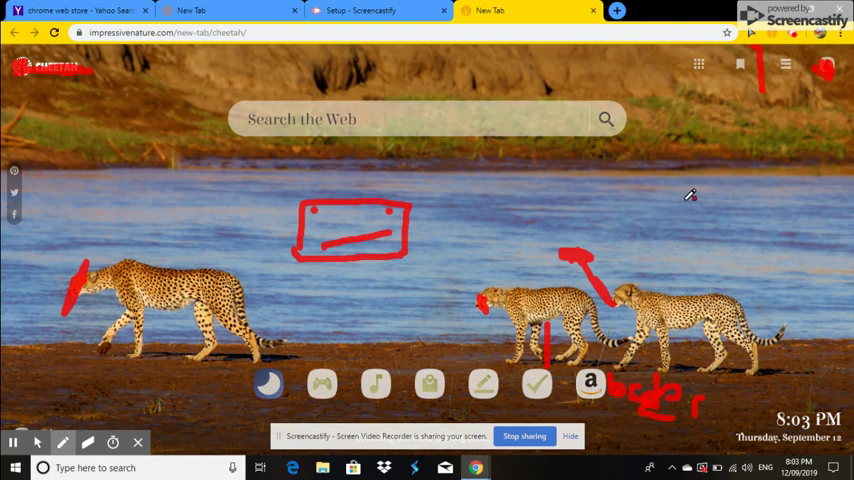
mouse_move(718, 210)
left_mouse_down()
mouse_move(760, 200)
mouse_move(700, 215)
mouse_move(728, 192)
mouse_move(745, 158)
mouse_move(790, 185)
mouse_move(770, 205)
mouse_move(750, 200)
left_mouse_up()
left_click(741, 201)
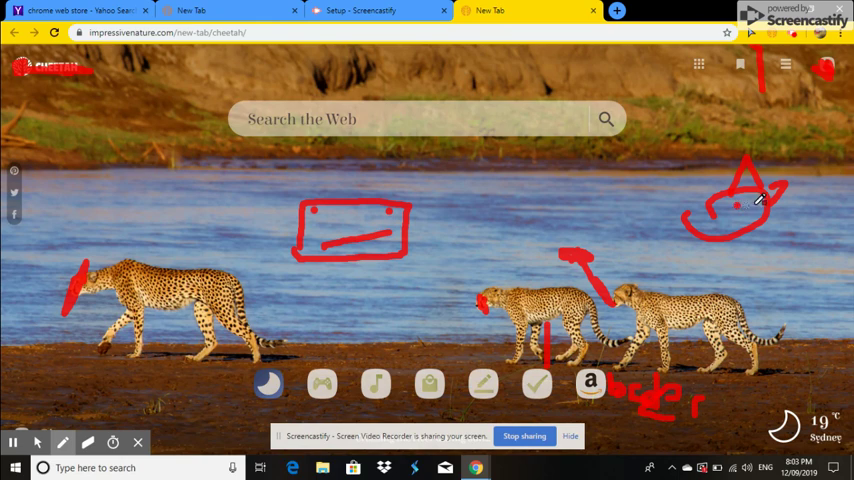
left_click(757, 205)
left_click_drag(730, 215, 752, 222)
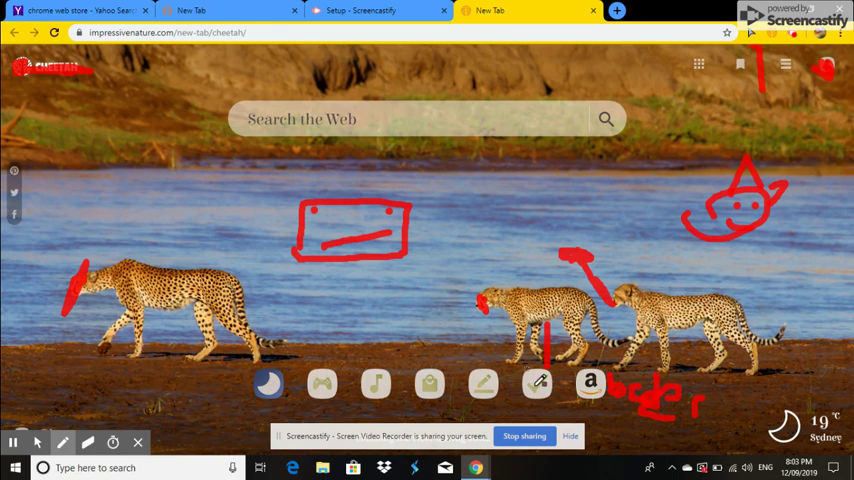
- Toggle the pen colour palette, then show the recording controls with the elapsed time, 2:45
left_click(571, 436)
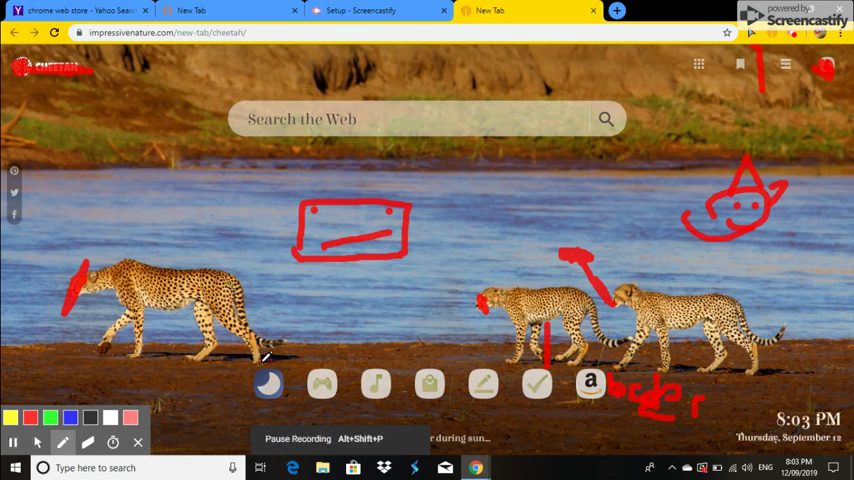
left_click(12, 420)
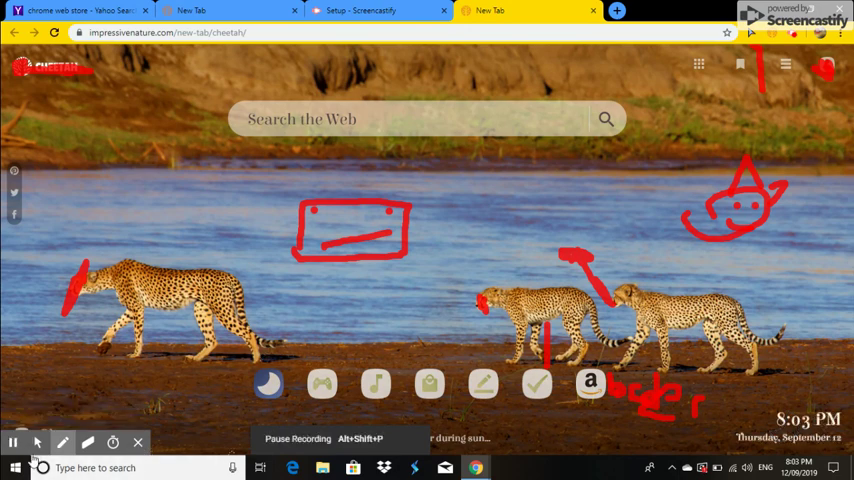
left_click(62, 442)
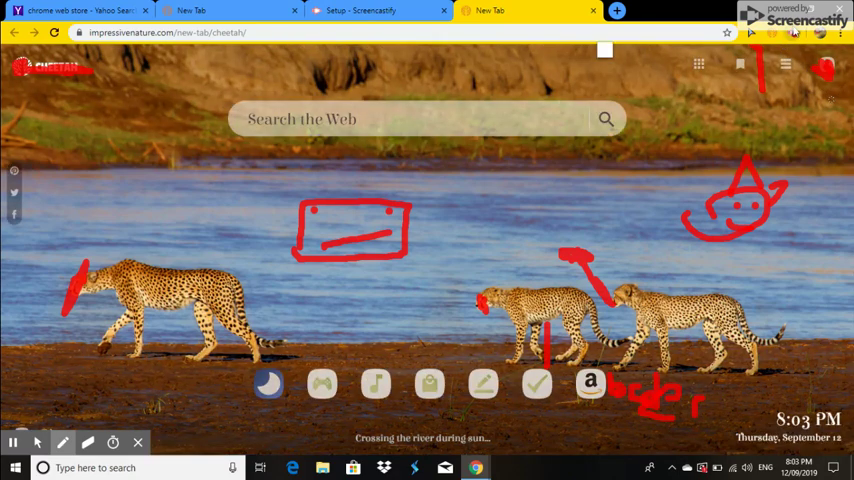
left_click(794, 33)
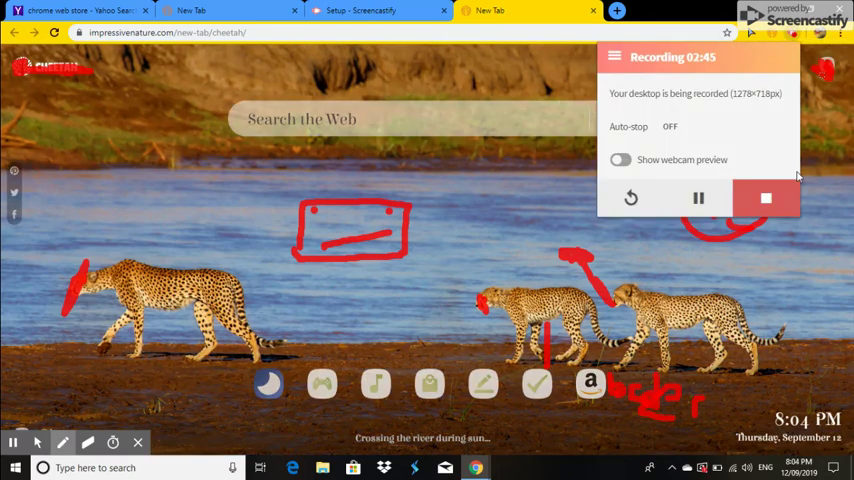